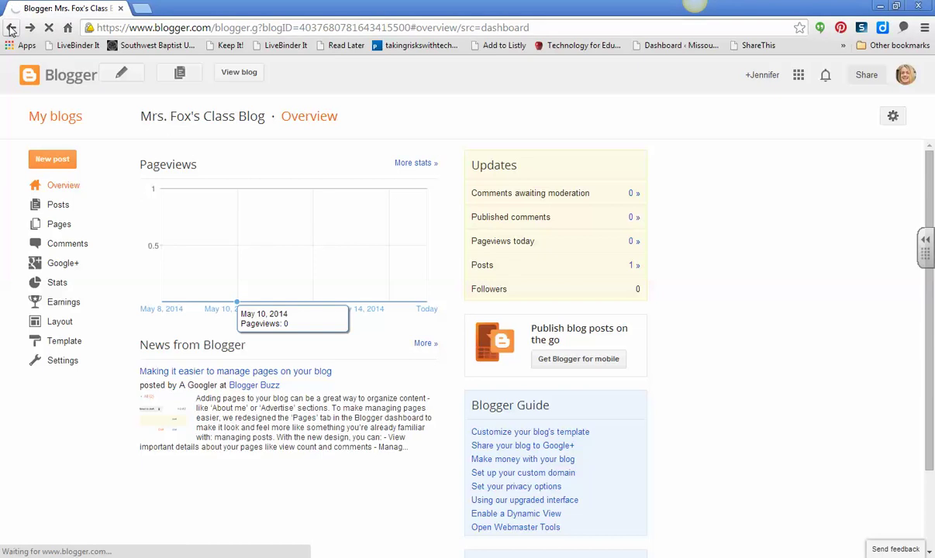
# Step: Create a new post in the Class Blog titled "Blog #2" with the text "This is my new post."
pyautogui.click(11, 27)
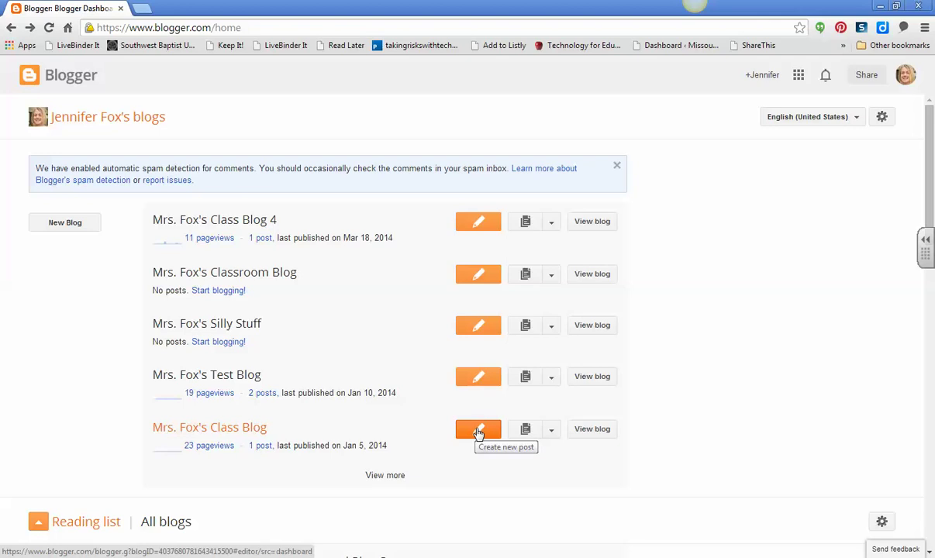
pyautogui.click(480, 430)
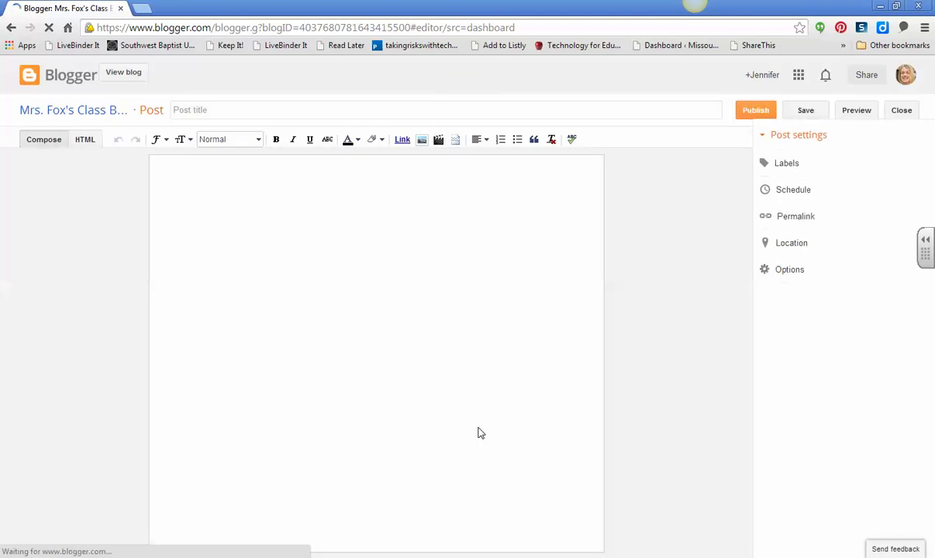
pyautogui.click(216, 192)
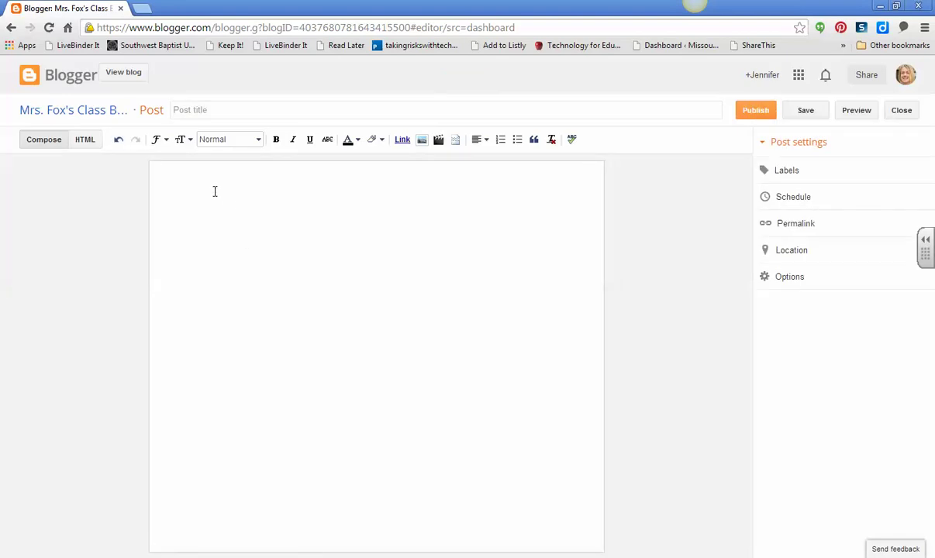
pyautogui.write('This is my new post.')
pyautogui.click(196, 112)
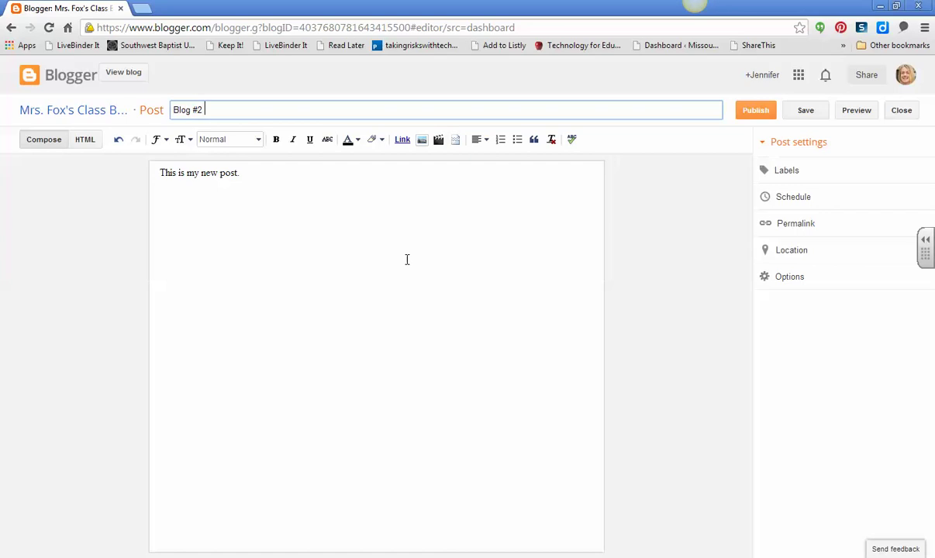
# Step: Save and publish the new post without sharing it on Google+
pyautogui.click(806, 111)
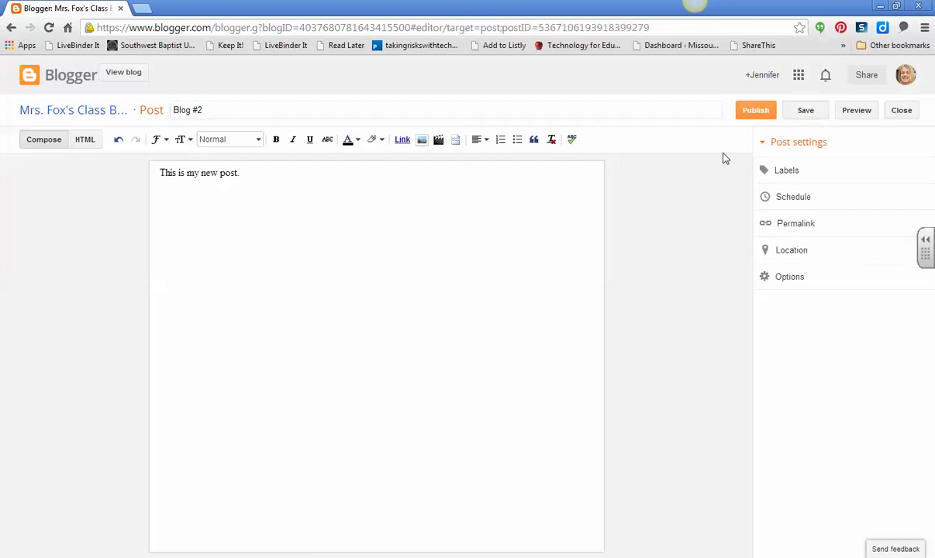
pyautogui.click(753, 112)
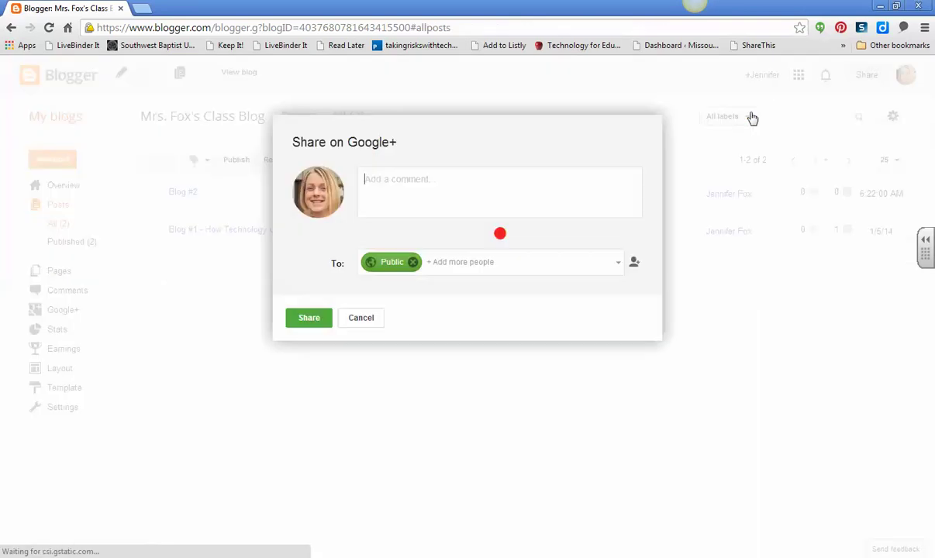
pyautogui.click(362, 505)
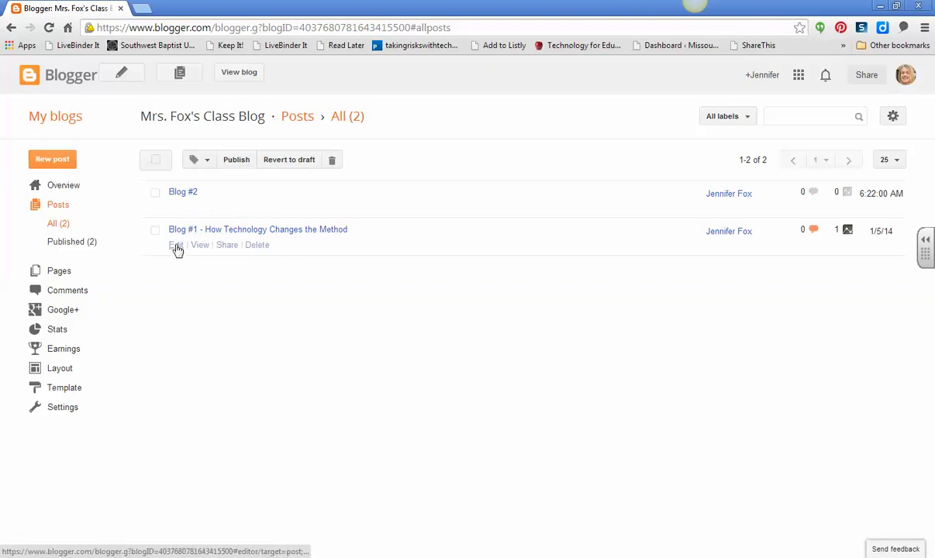
# Step: View the published class blog and copy its web address
pyautogui.click(235, 74)
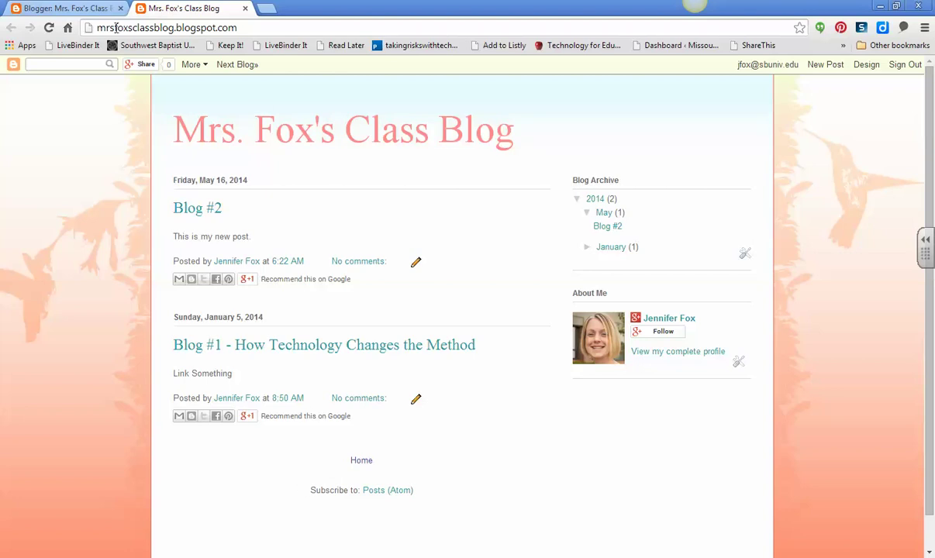
pyautogui.click(247, 29)
pyautogui.hotkey('ctrl', 'c')
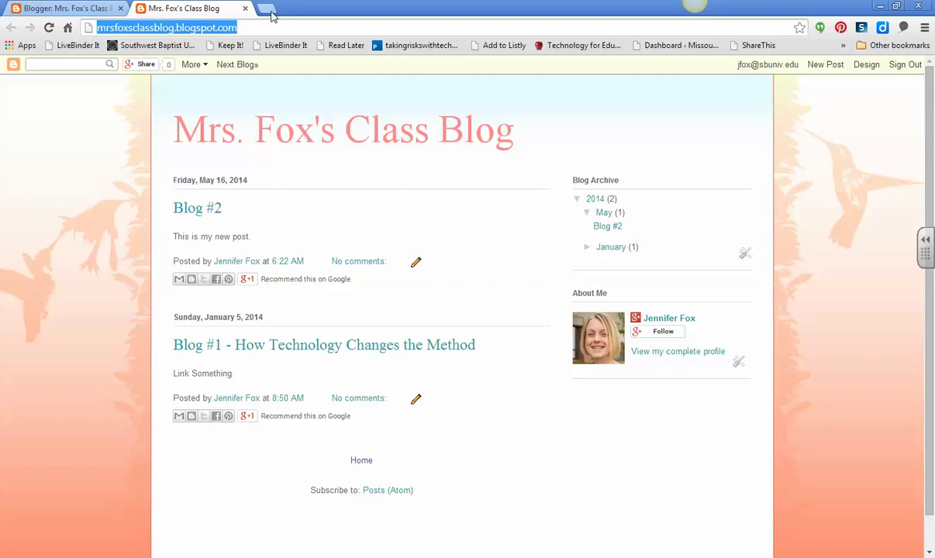
# Step: Switch to the Google Sites window and open the Contact Me page of the Class Page site for editing
pyautogui.click(267, 12)
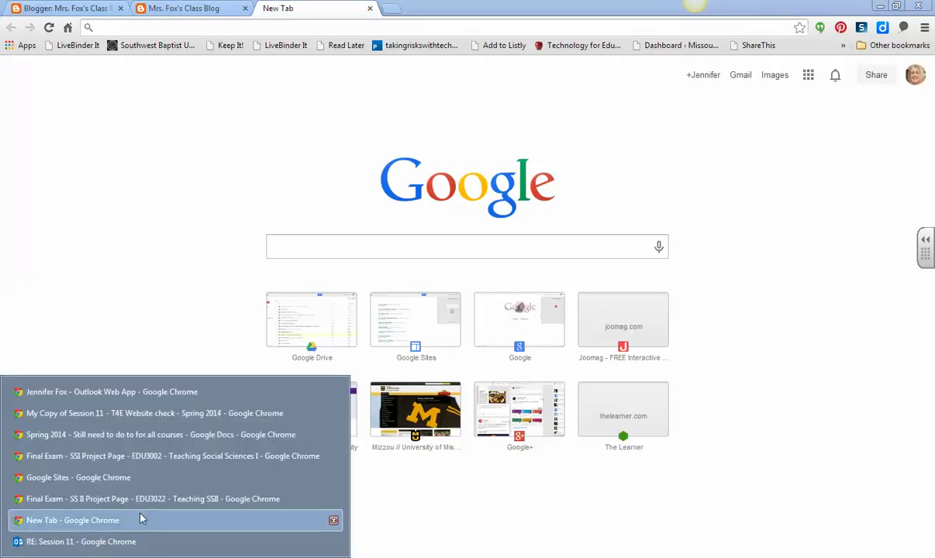
pyautogui.click(131, 449)
pyautogui.scroll(-3, 228, 413)
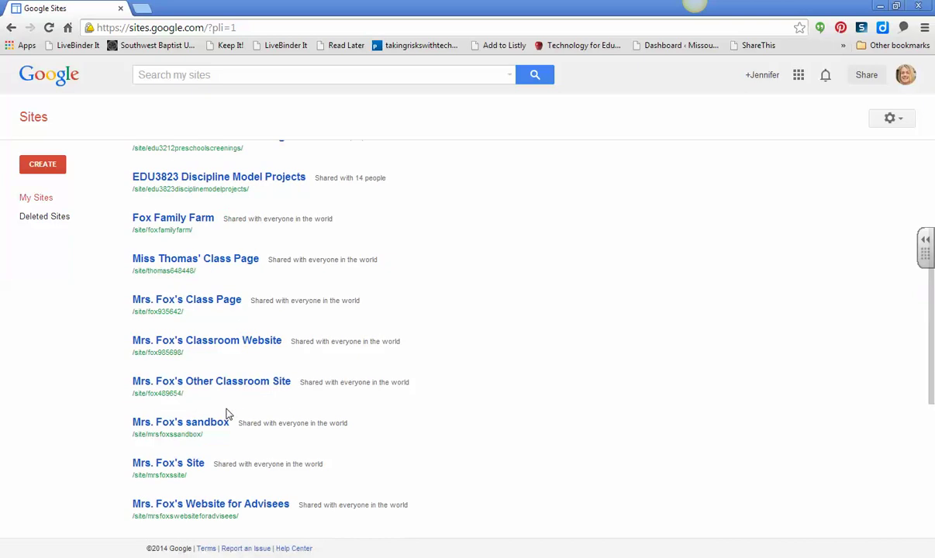
pyautogui.click(211, 305)
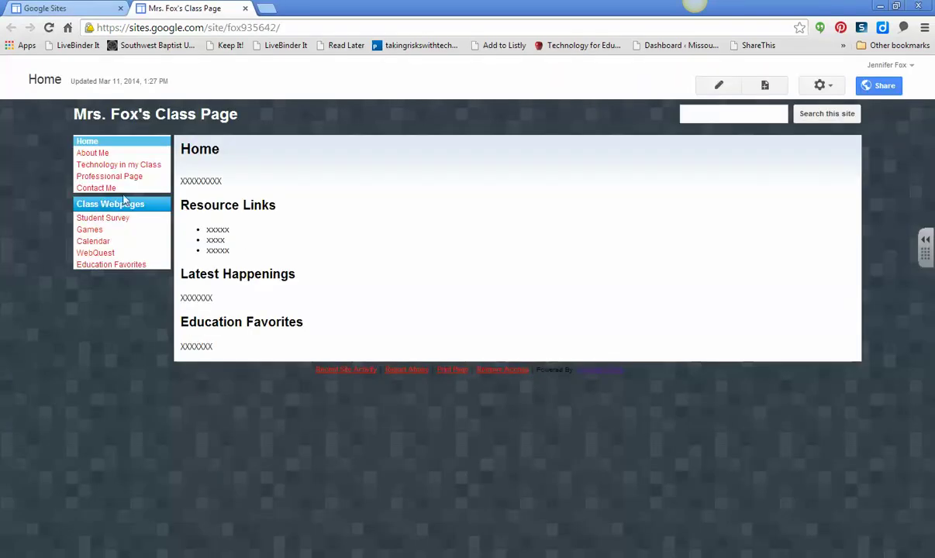
pyautogui.click(96, 189)
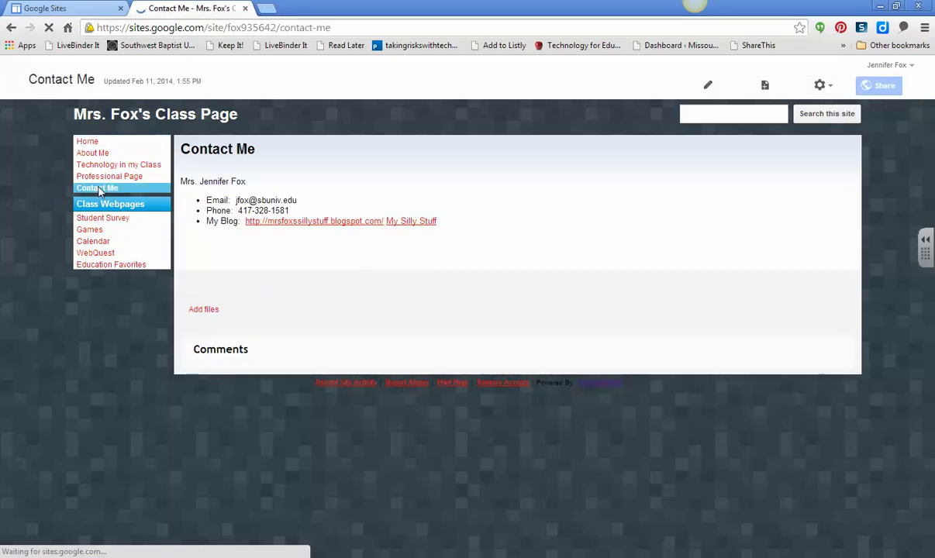
pyautogui.click(719, 85)
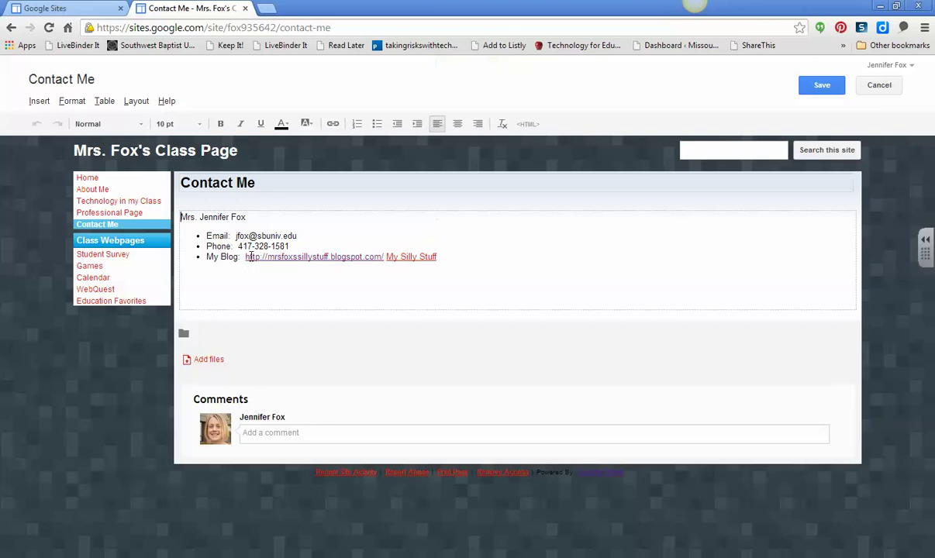
# Step: Replace the old links in the My Blog bullet with the class blog's title as plain text
pyautogui.moveTo(244, 257); pyautogui.dragTo(442, 257)
pyautogui.write('M')
pyautogui.press('BackSpace')
pyautogui.press('BackSpace')
pyautogui.press('BackSpace')
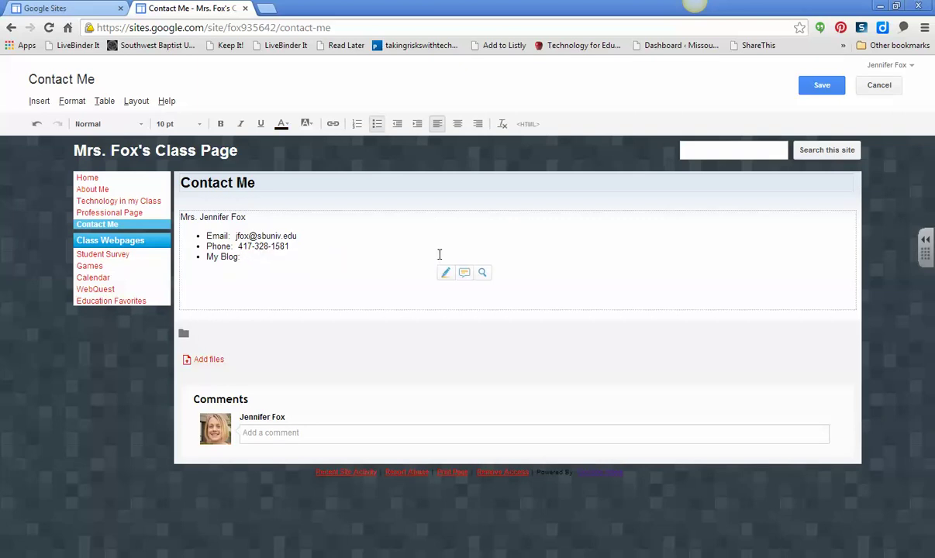
pyautogui.write('Class Blo')
pyautogui.write("Mrs. Fox's")
# Step: Link the blog title text to the copied blog address, set to open in a new window, and save the page
pyautogui.moveTo(243, 258); pyautogui.dragTo(326, 258)
pyautogui.click(332, 124)
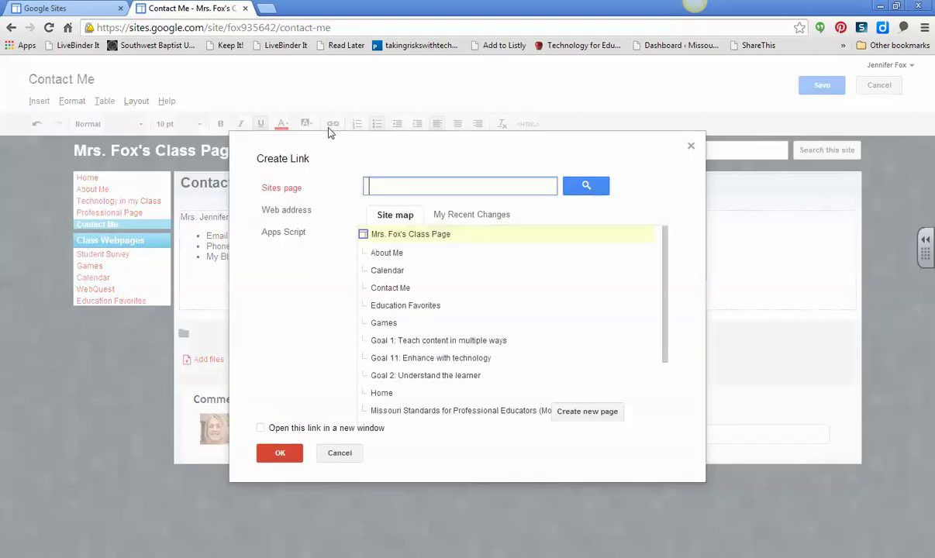
pyautogui.click(285, 213)
pyautogui.hotkey('ctrl', 'v')
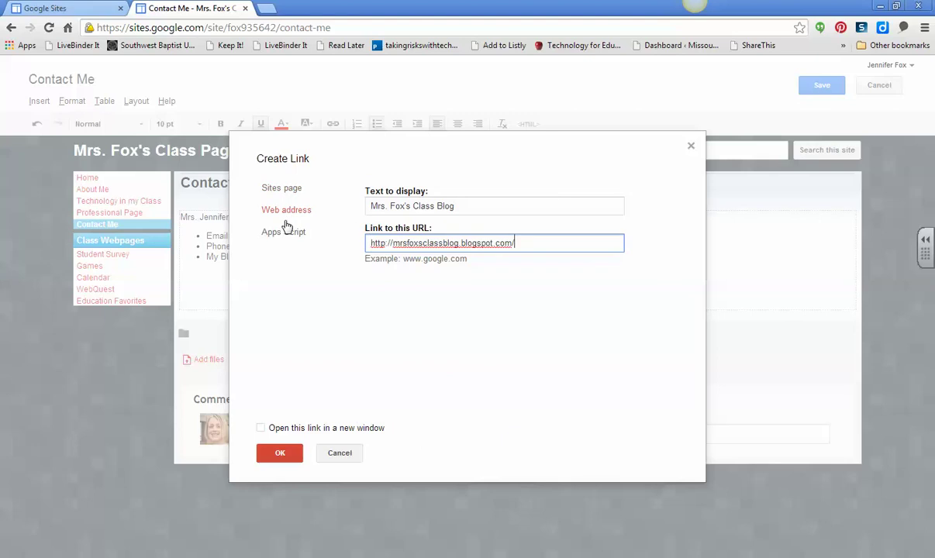
pyautogui.click(260, 429)
pyautogui.click(276, 452)
pyautogui.click(810, 91)
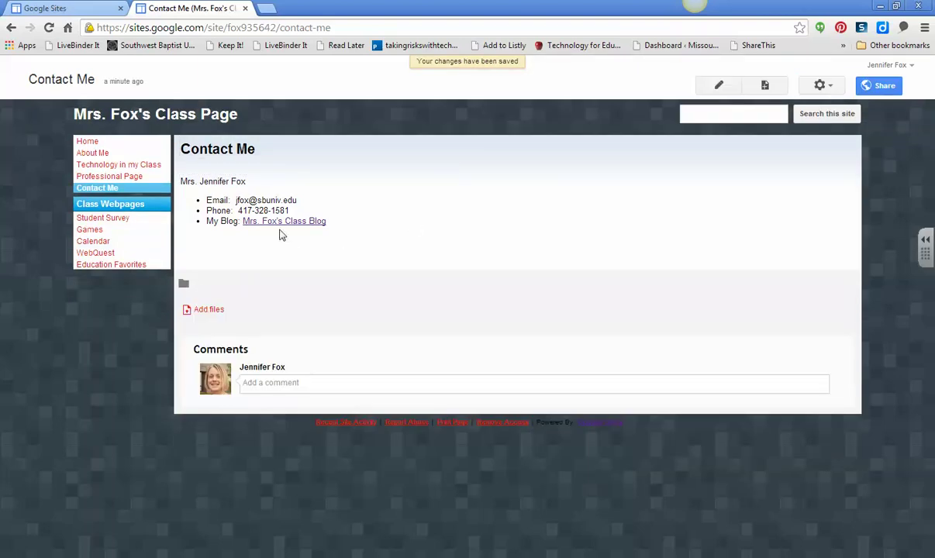
# Step: Test the blog link on the Contact Me page, close the opened blog, and reopen it through the link
pyautogui.click(273, 223)
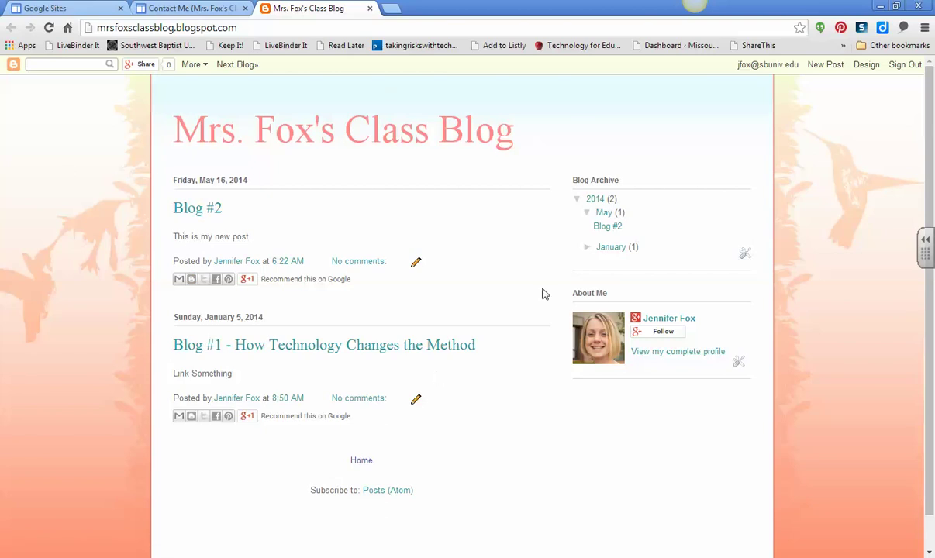
pyautogui.click(370, 8)
pyautogui.moveTo(125, 547)
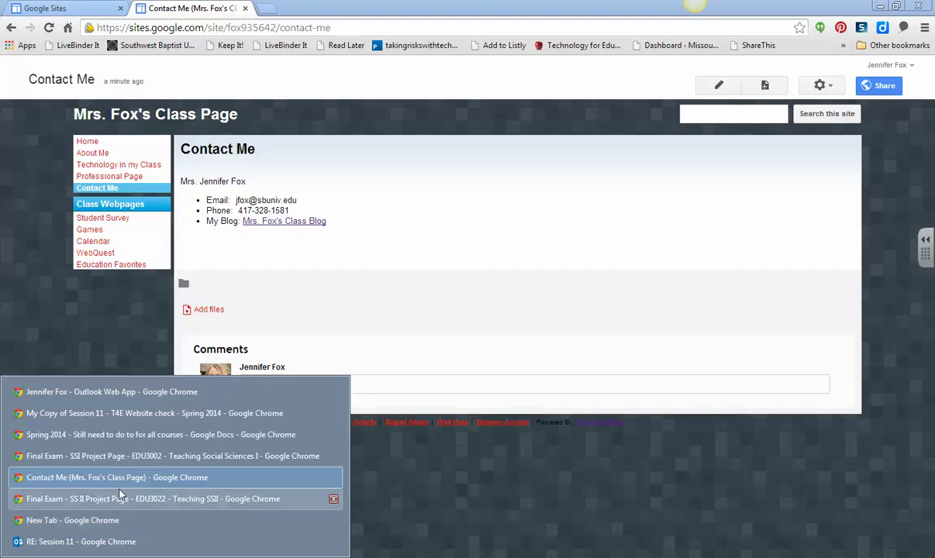
pyautogui.click(281, 221)
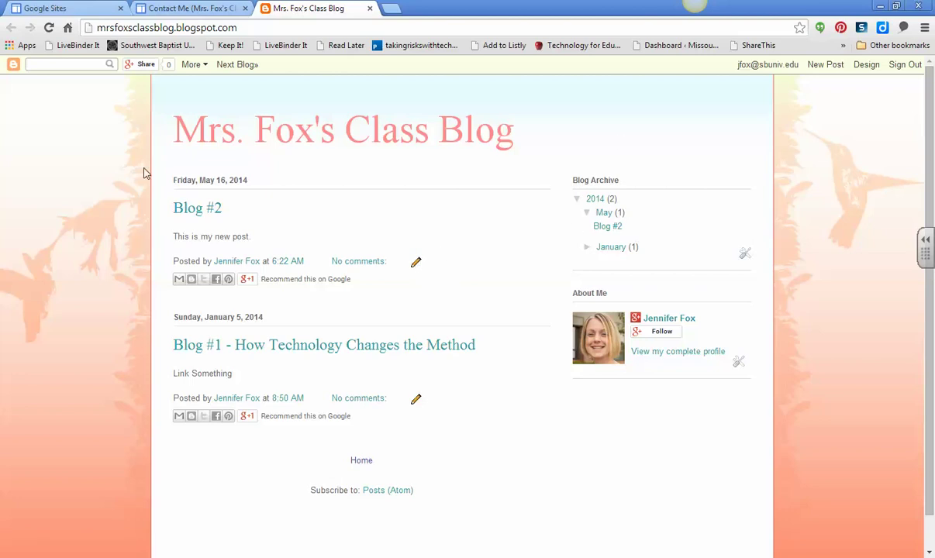
# Step: Go from the blog to the Blogger dashboard and open the Class Blog's settings
pyautogui.click(13, 66)
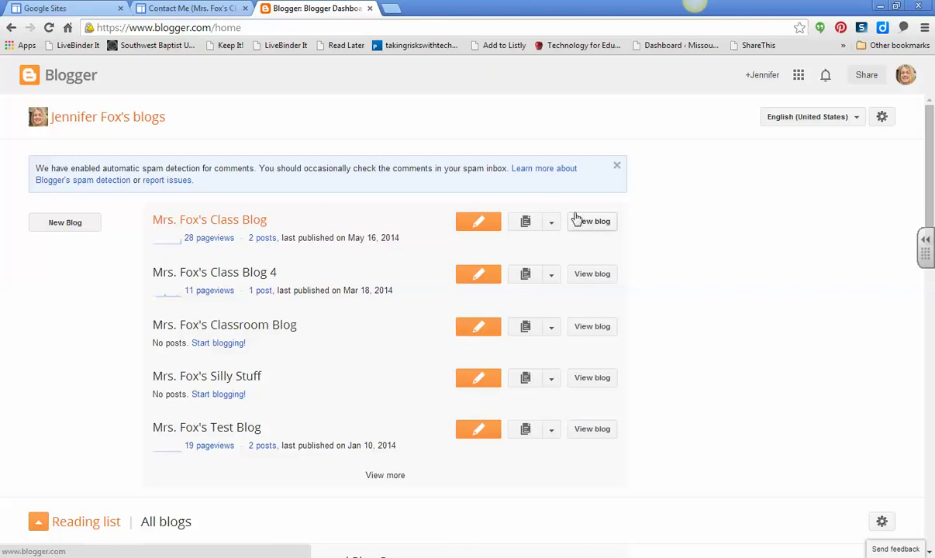
pyautogui.click(552, 224)
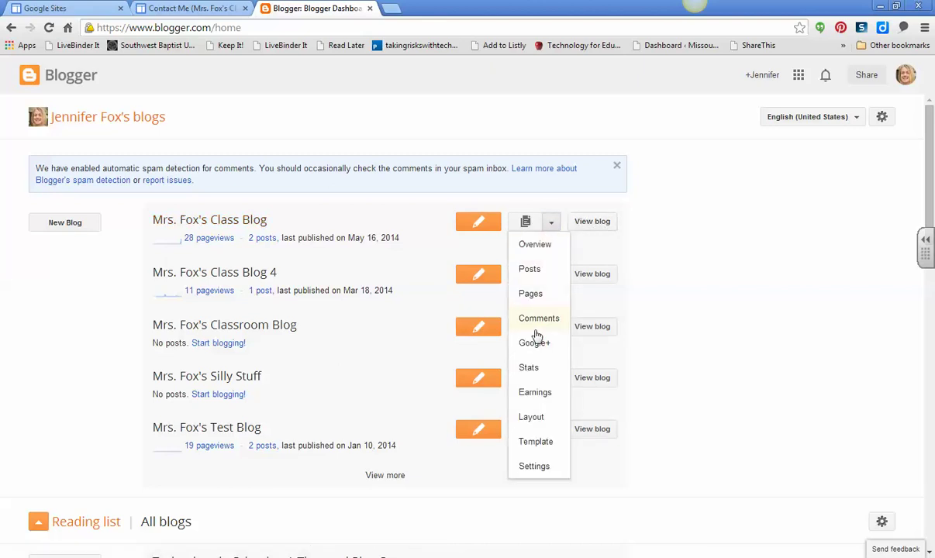
pyautogui.click(534, 468)
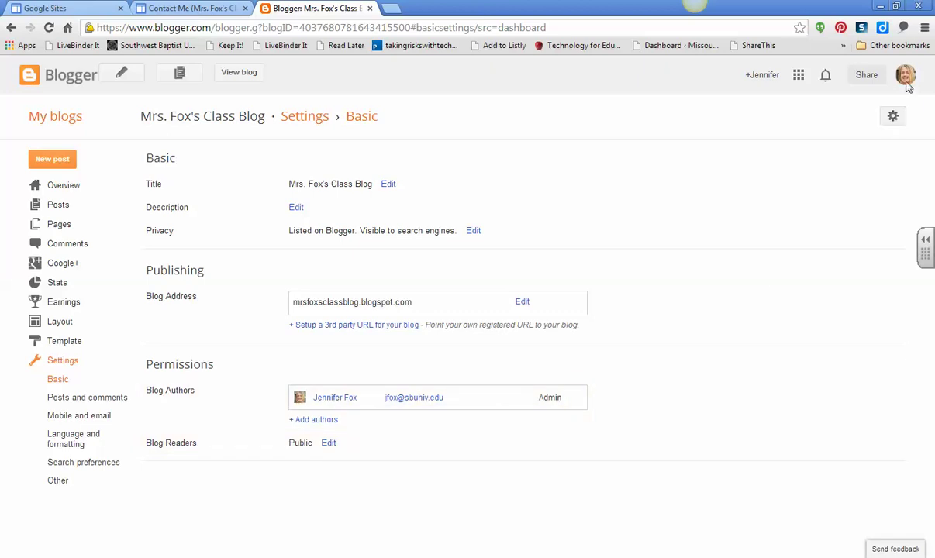
# Step: Leave the blog settings, view a blank post editor for the class blog, and close the blog tab
pyautogui.click(894, 119)
pyautogui.click(650, 149)
pyautogui.click(72, 83)
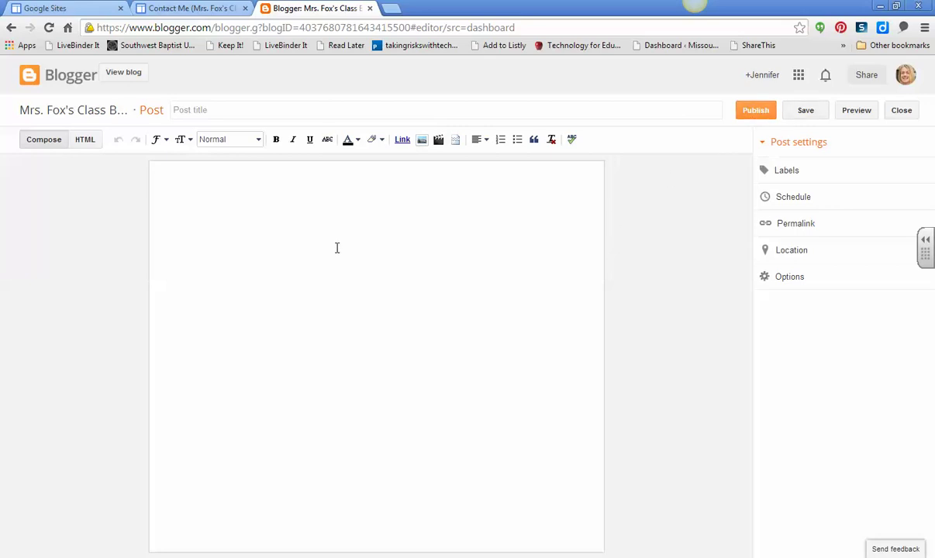
pyautogui.click(370, 9)
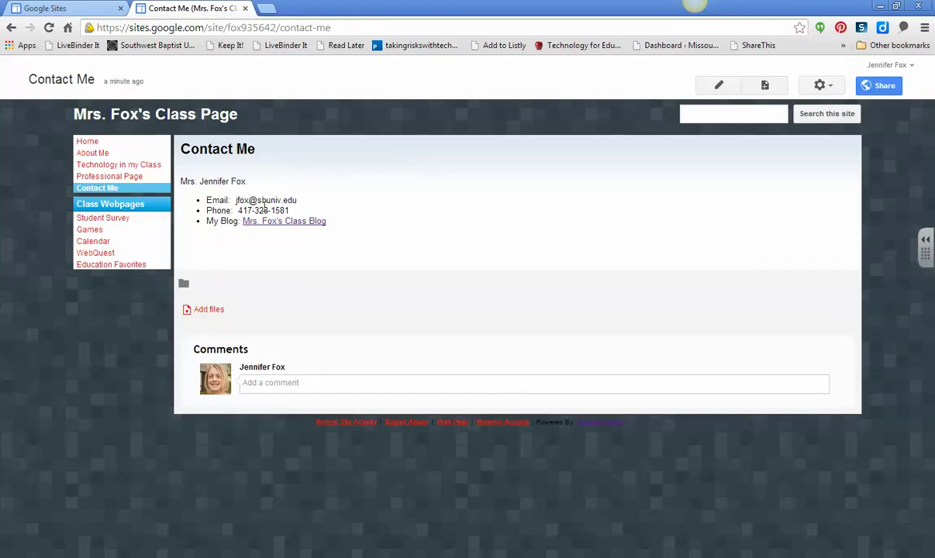